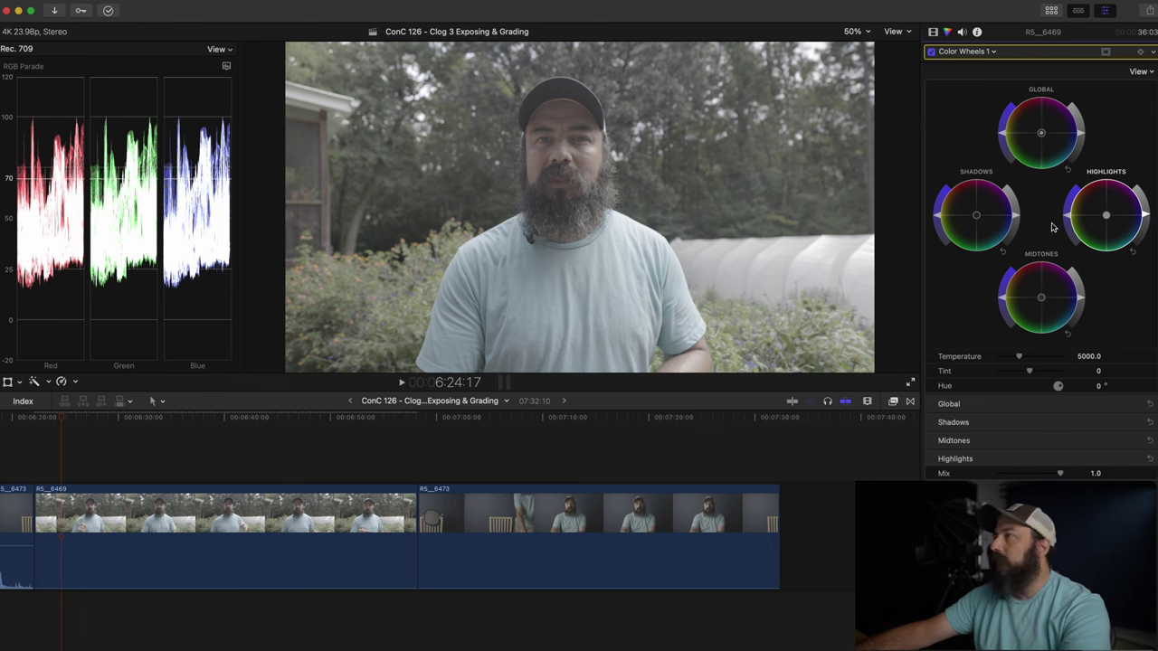
Darken the shadows and midtones of the outdoor clip with the color wheels, and raise its global saturation
{"action": "left_click_drag", "start_coordinate": [1017, 226], "coordinate": [1014, 235]}
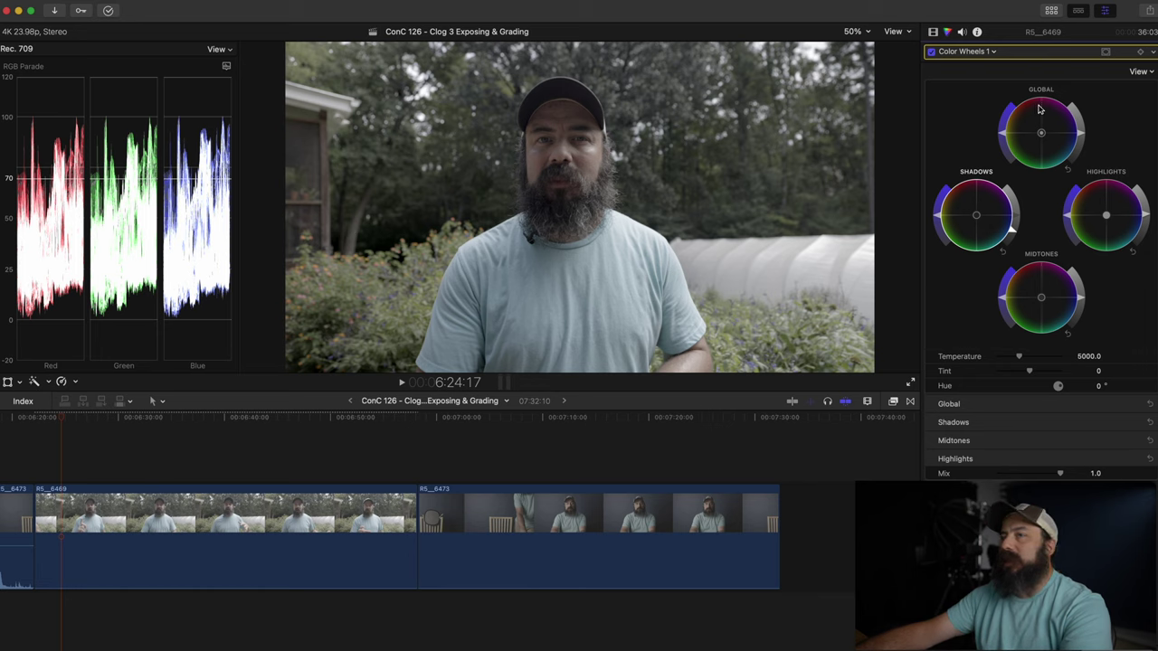
{"action": "left_click", "coordinate": [932, 54]}
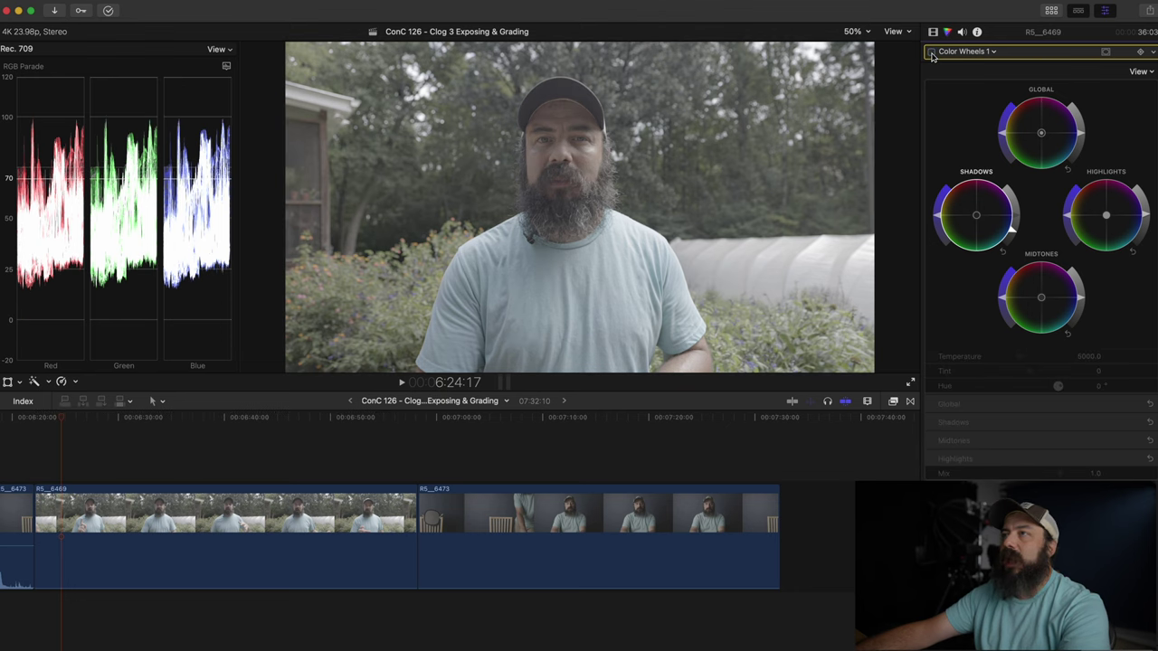
{"action": "left_click", "coordinate": [932, 53]}
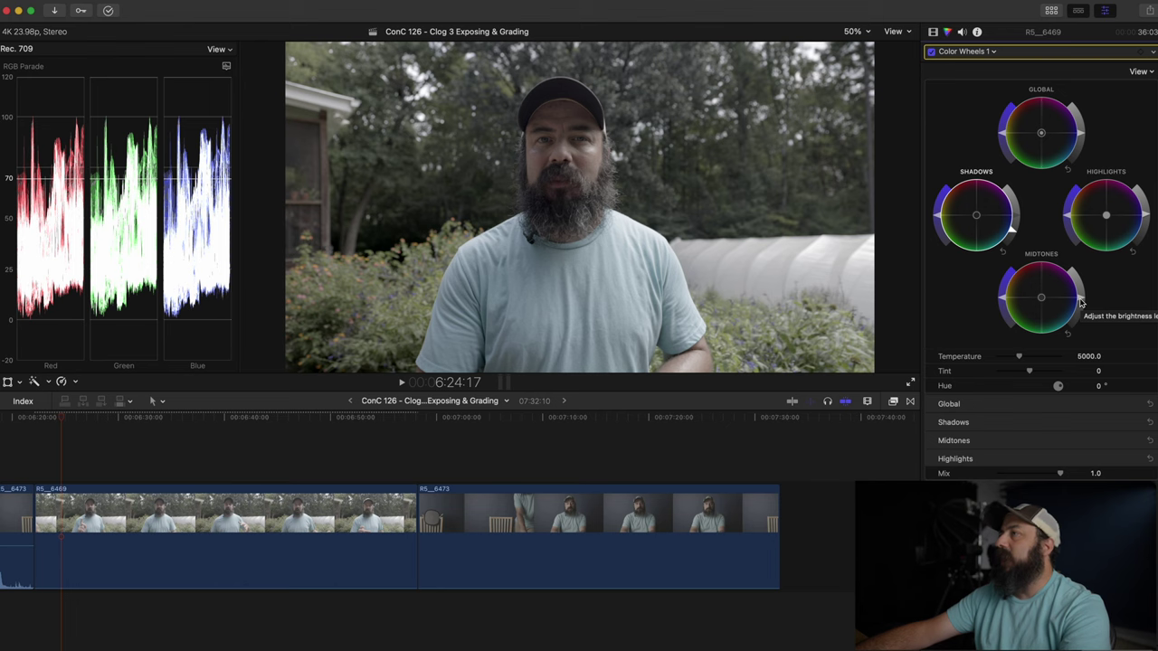
{"action": "left_click_drag", "start_coordinate": [1082, 303], "coordinate": [1075, 314]}
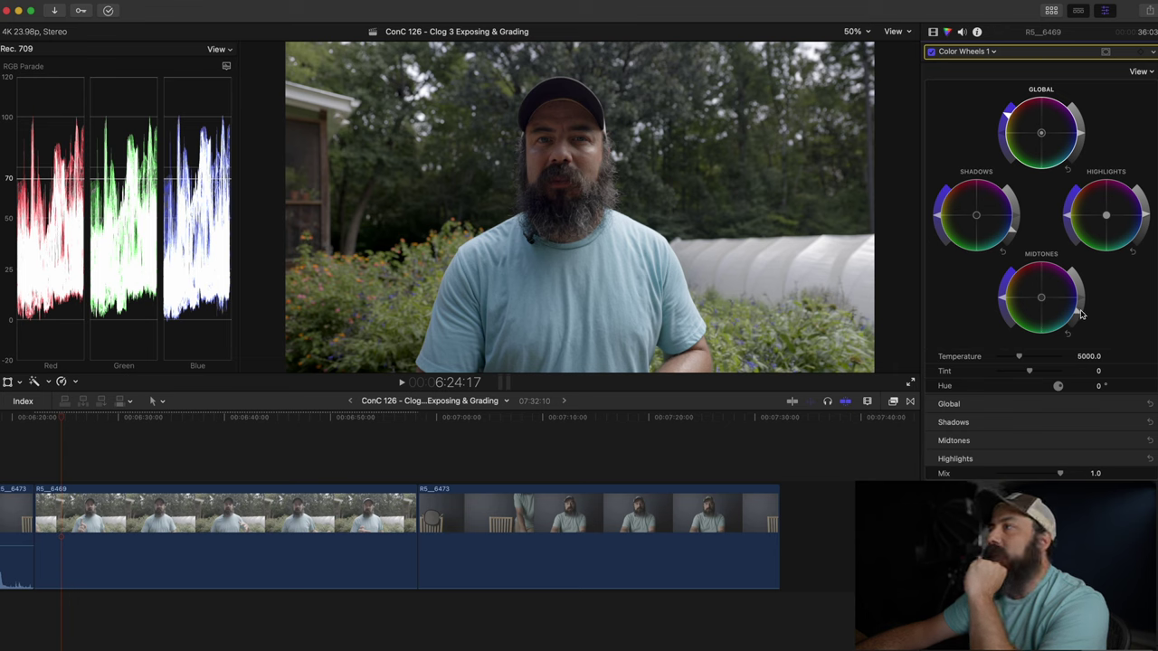
{"action": "left_click_drag", "start_coordinate": [1079, 314], "coordinate": [1079, 318]}
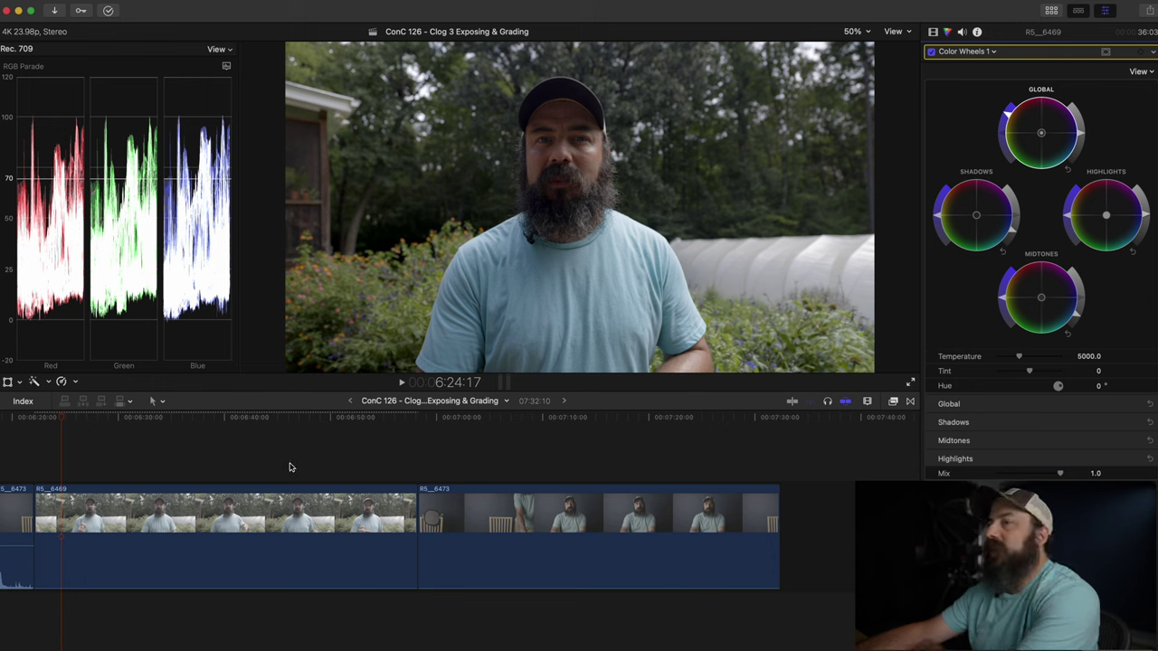
Play back the outdoor clip and compare the picture with the Color Wheels correction off and on
{"action": "left_click", "coordinate": [41, 464]}
{"action": "key", "text": "space"}
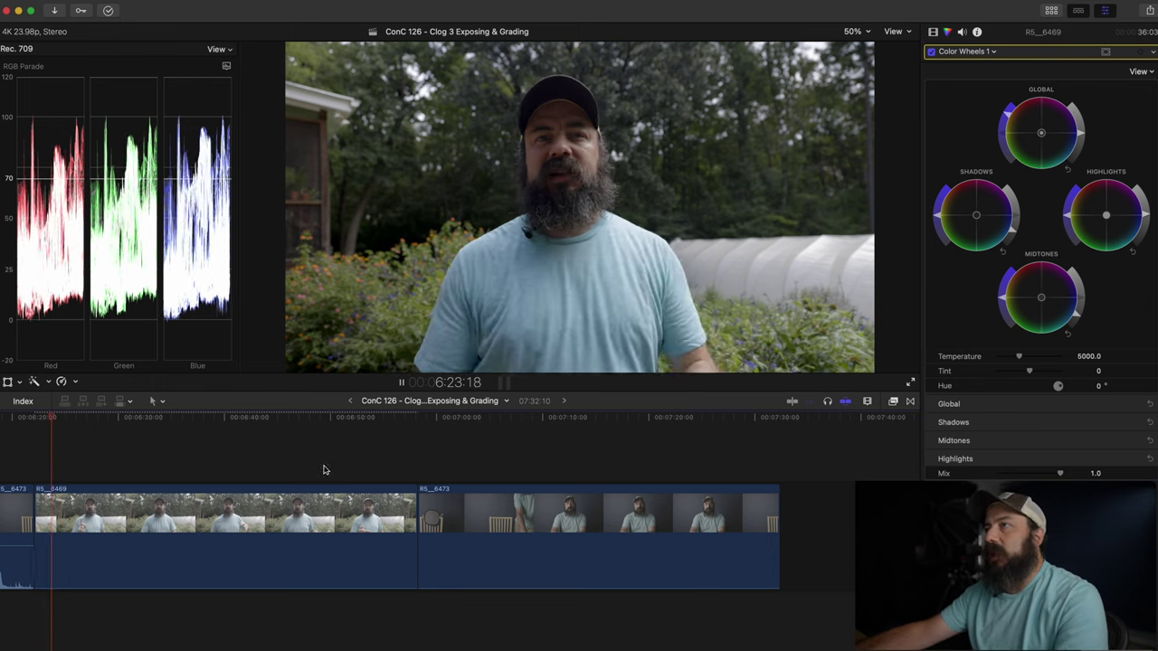
{"action": "scroll", "coordinate": [692, 414], "scroll_direction": "left", "scroll_amount": 1}
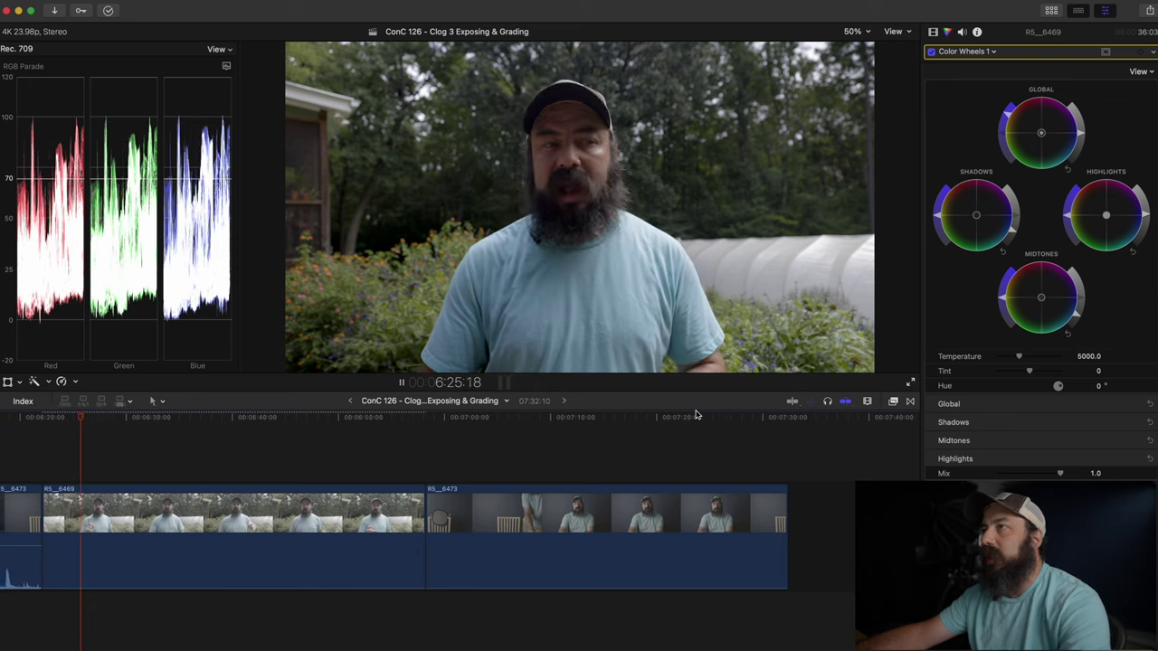
{"action": "key", "text": "space"}
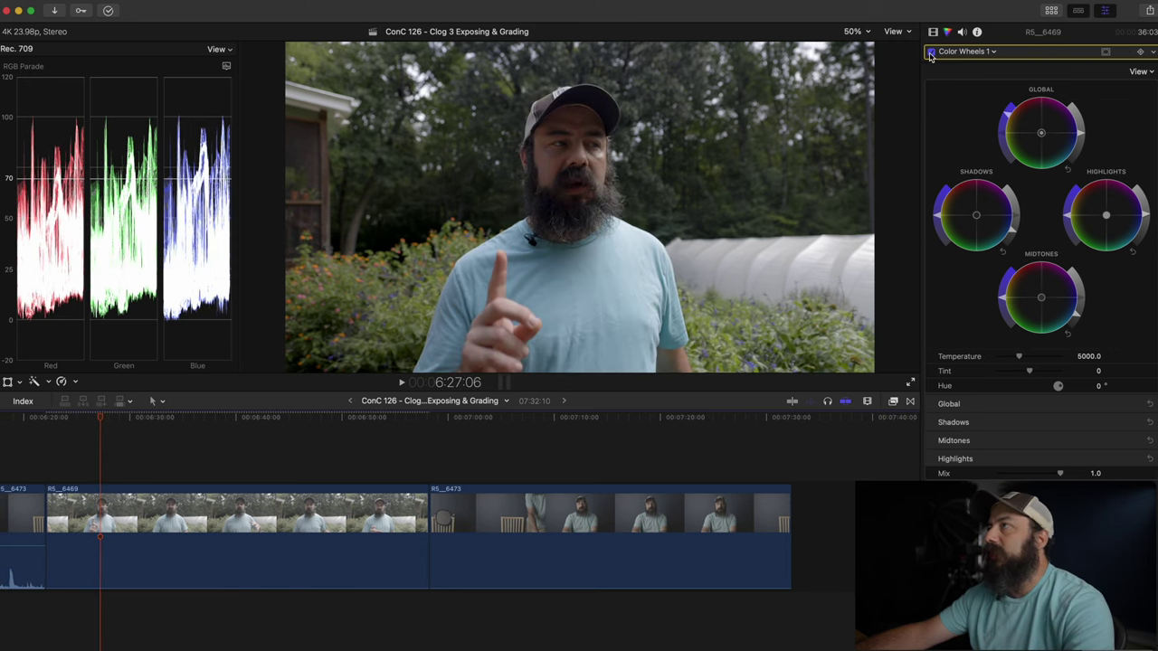
{"action": "left_click", "coordinate": [931, 52]}
{"action": "key", "text": "space"}
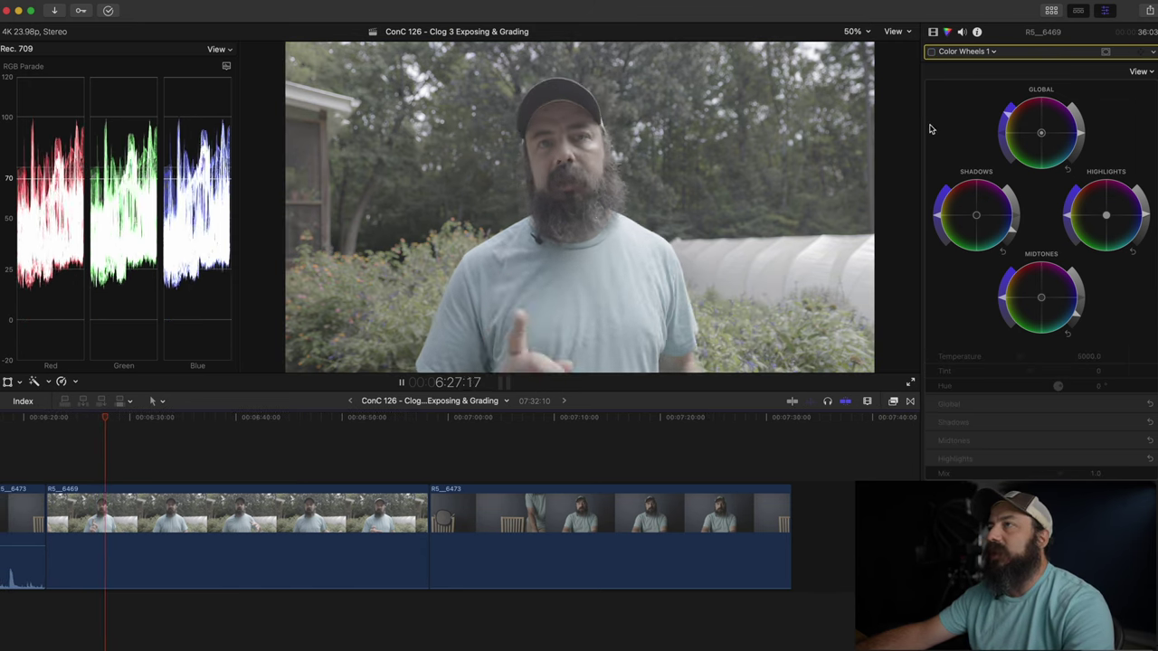
{"action": "left_click", "coordinate": [931, 53]}
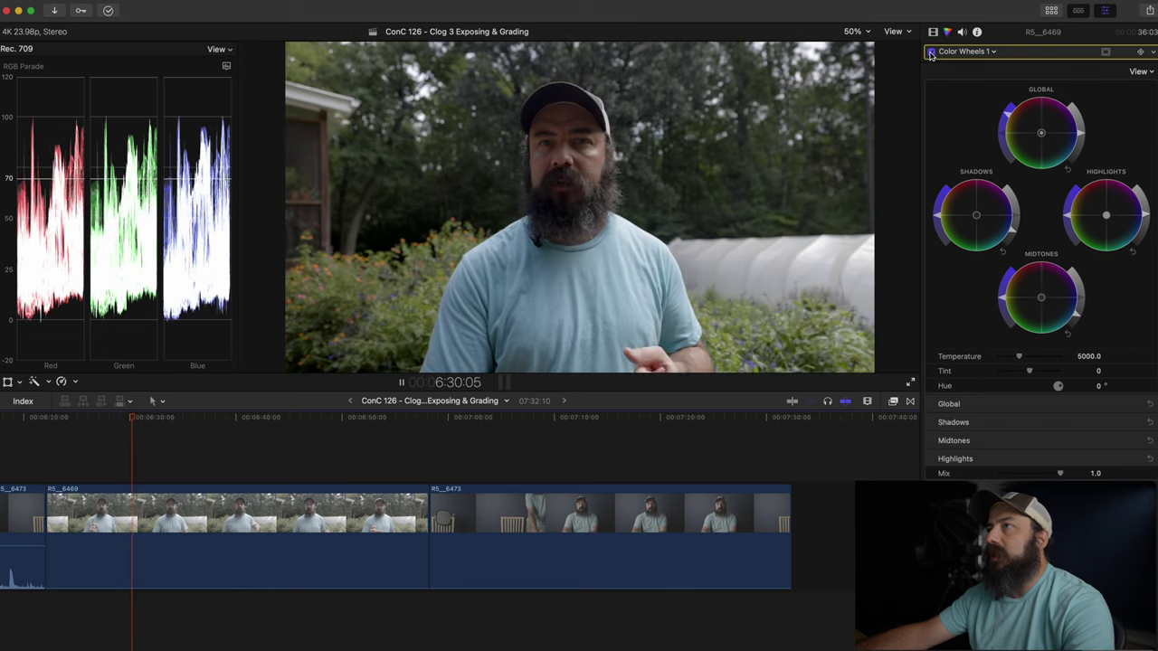
{"action": "key", "text": "space"}
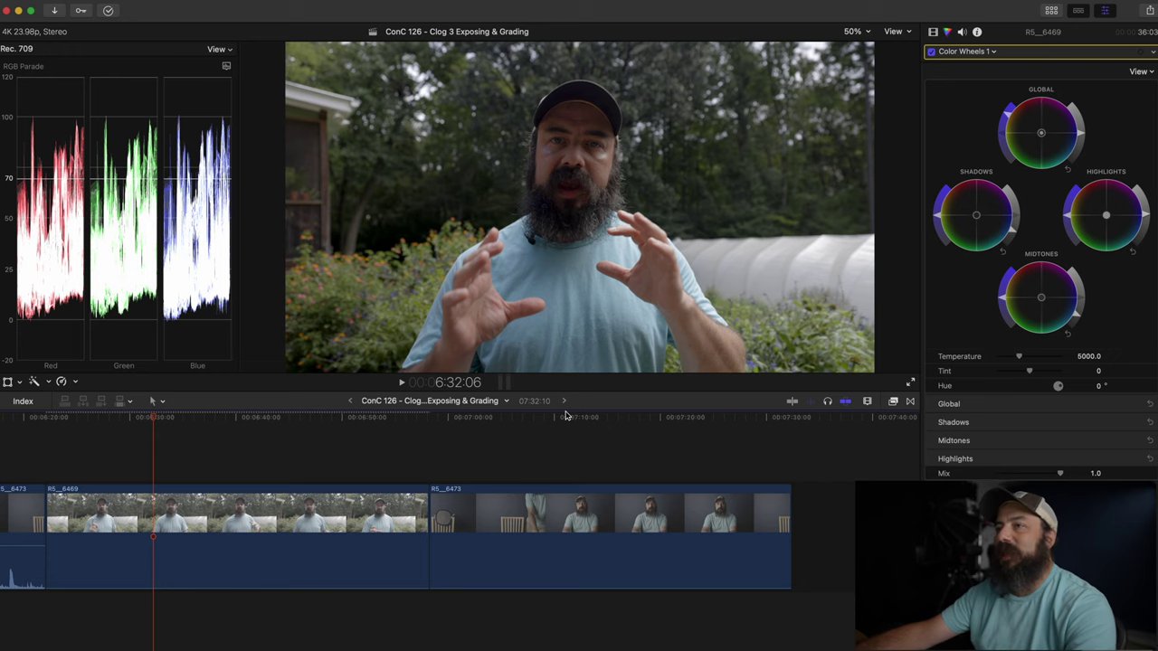
Grade the final indoor clip with the color wheels by brightening the highlights and darkening the shadows to just above 0 on the parade
{"action": "left_click", "coordinate": [683, 470]}
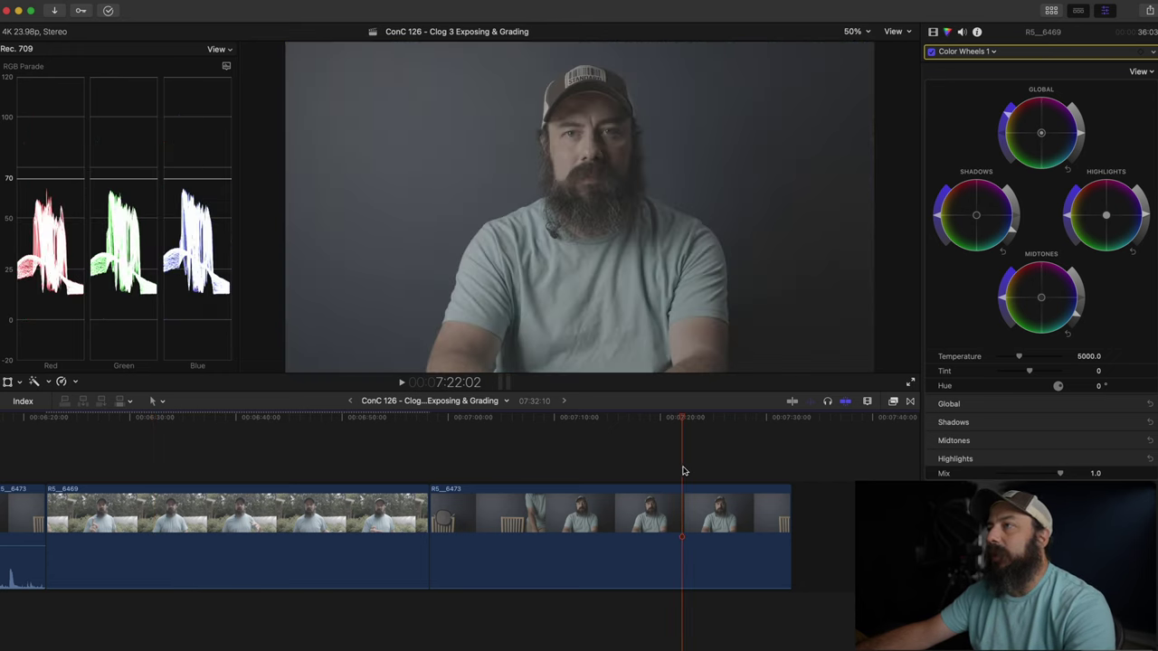
{"action": "left_click", "coordinate": [606, 461]}
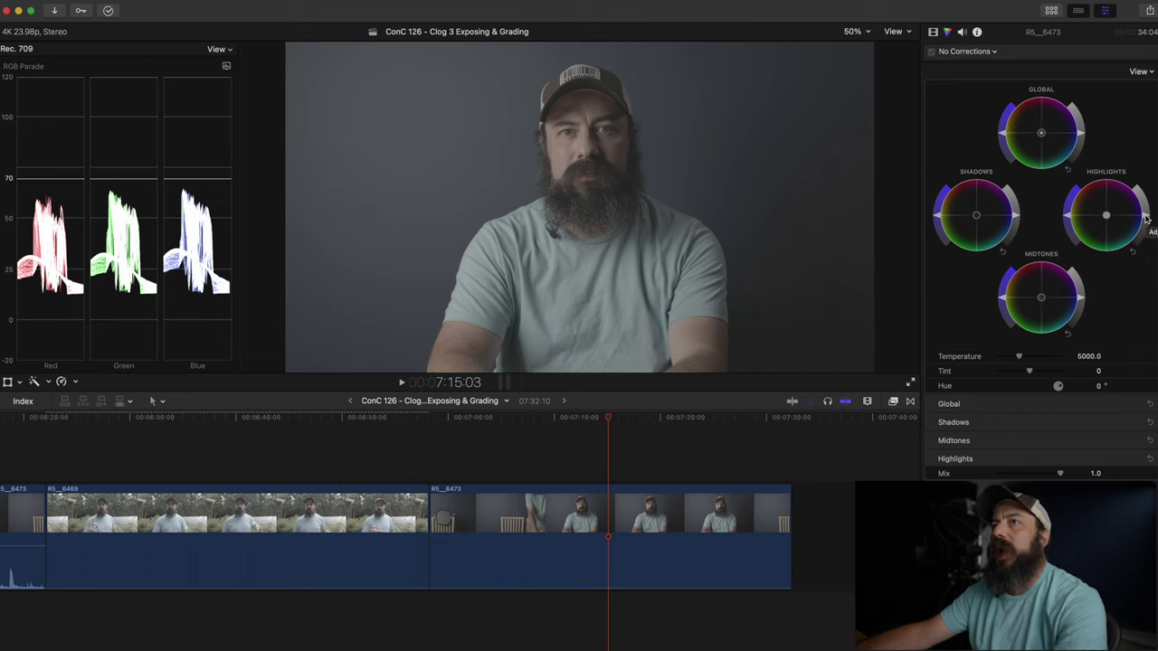
{"action": "left_click_drag", "start_coordinate": [1145, 217], "coordinate": [1141, 199]}
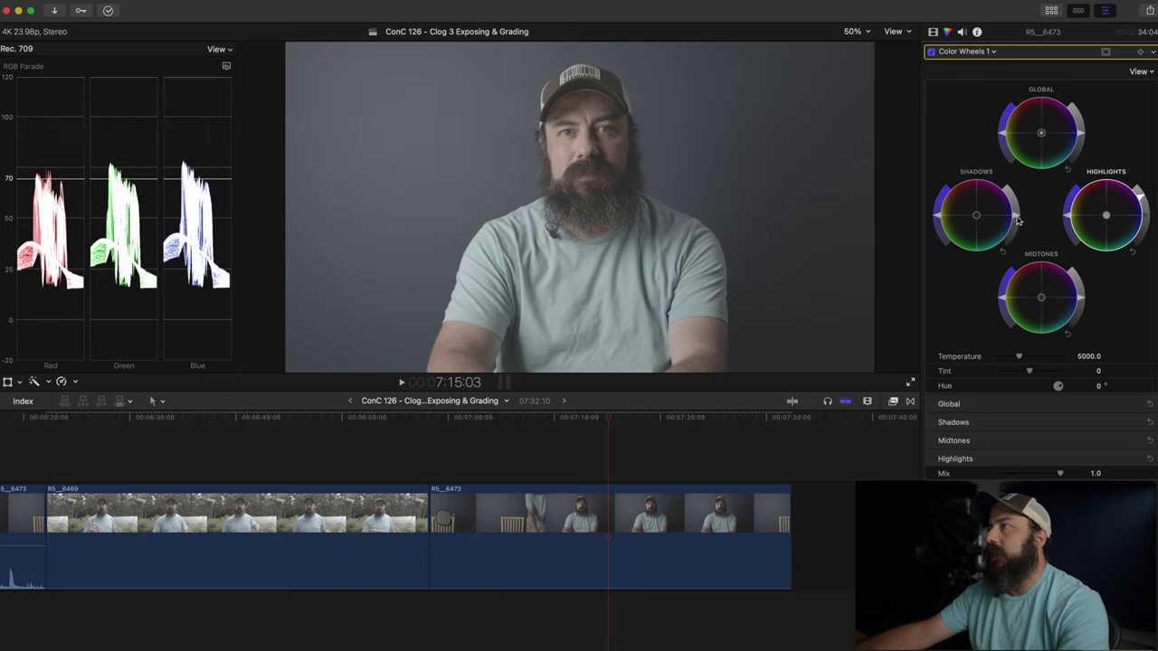
{"action": "left_click_drag", "start_coordinate": [1016, 219], "coordinate": [1017, 235]}
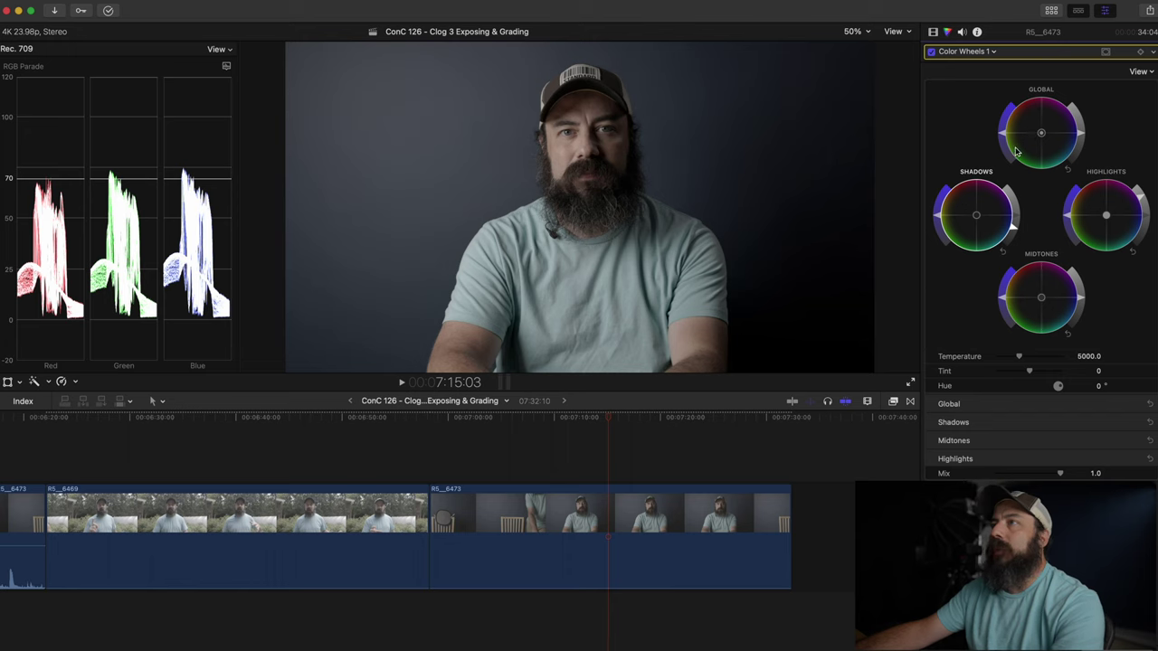
{"action": "left_click_drag", "start_coordinate": [1142, 201], "coordinate": [1140, 192]}
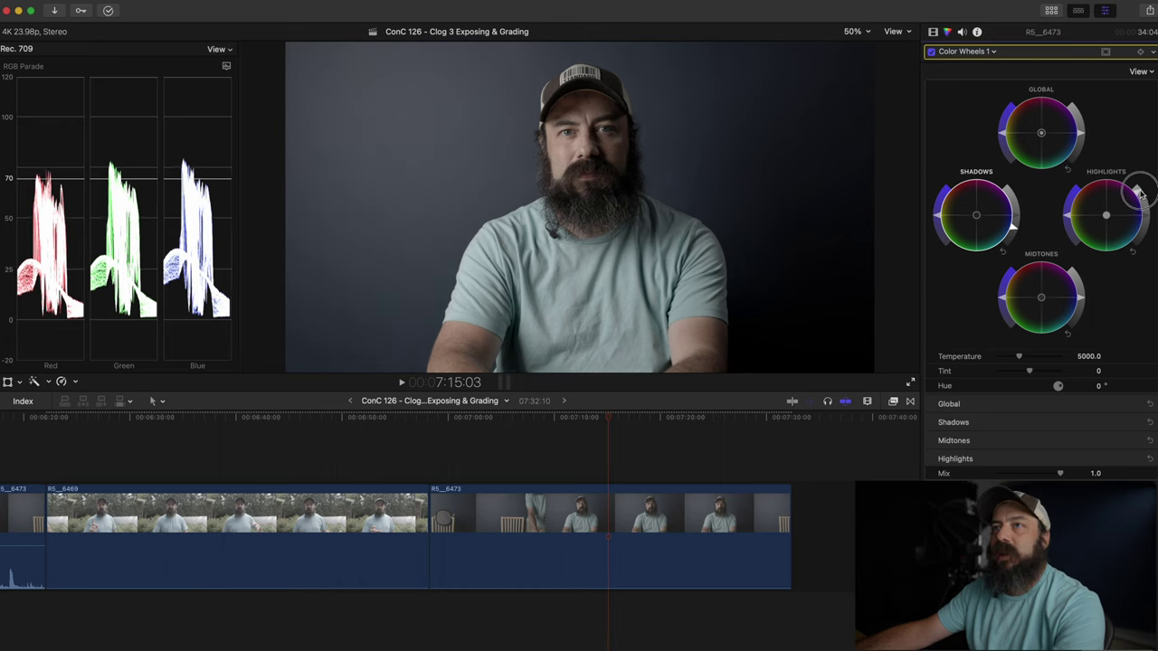
Raise the indoor clip's global saturation and fine-tune its midtone and highlight brightness, checking against the uncorrected picture
{"action": "left_click_drag", "start_coordinate": [1002, 134], "coordinate": [1009, 122]}
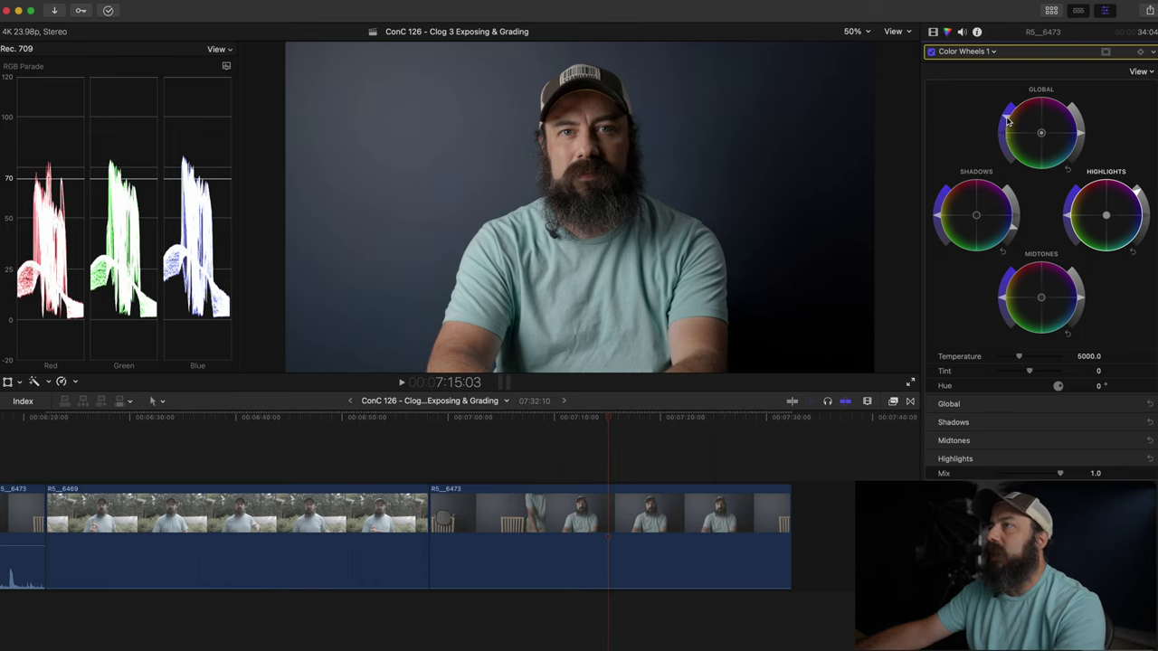
{"action": "left_click", "coordinate": [931, 51]}
{"action": "left_click", "coordinate": [931, 52]}
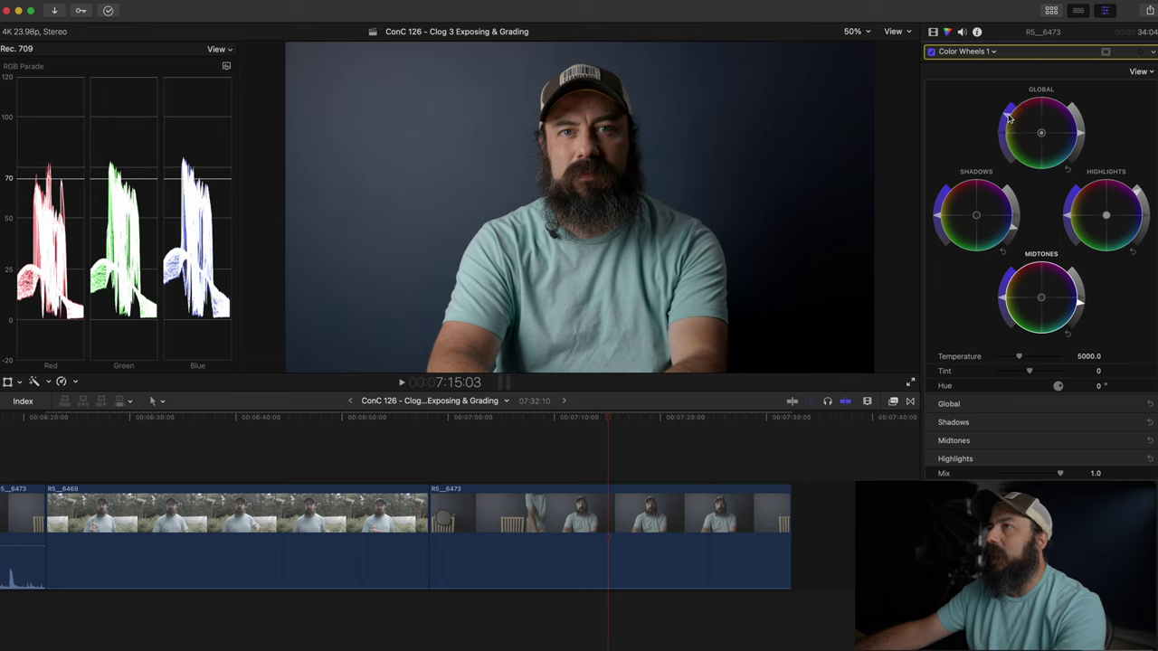
{"action": "left_click_drag", "start_coordinate": [1138, 194], "coordinate": [1139, 196]}
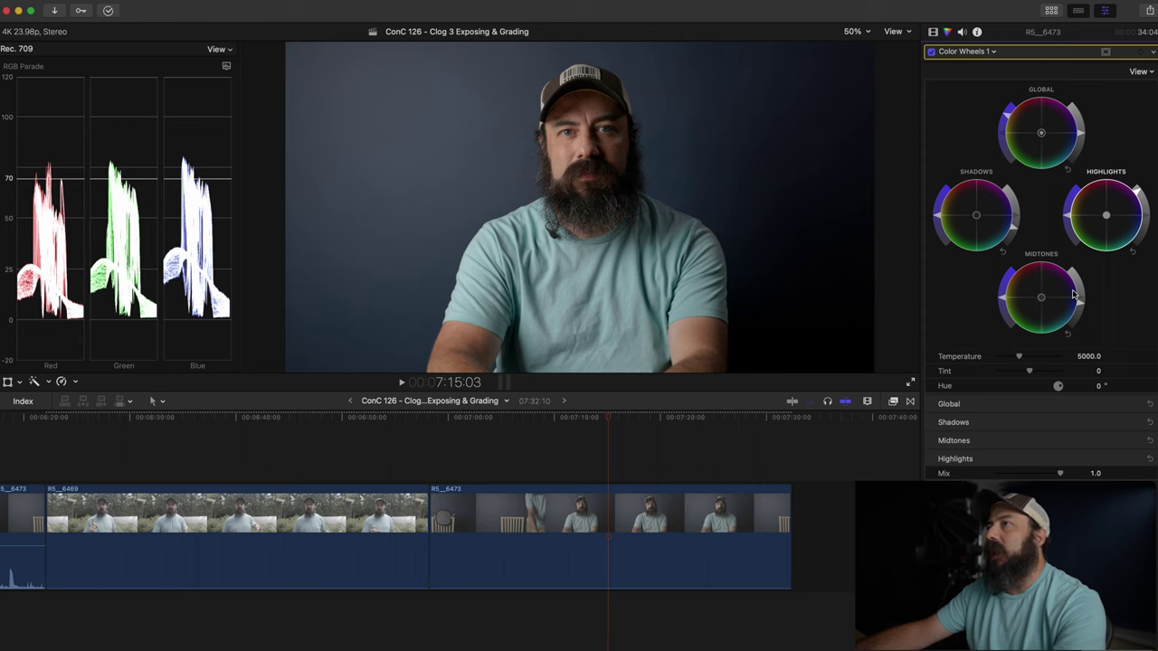
Play back the indoor clip and compare the picture with the Color Wheels correction off and on
{"action": "left_click", "coordinate": [509, 461]}
{"action": "left_click", "coordinate": [616, 466]}
{"action": "key", "text": "space"}
{"action": "left_click", "coordinate": [931, 52]}
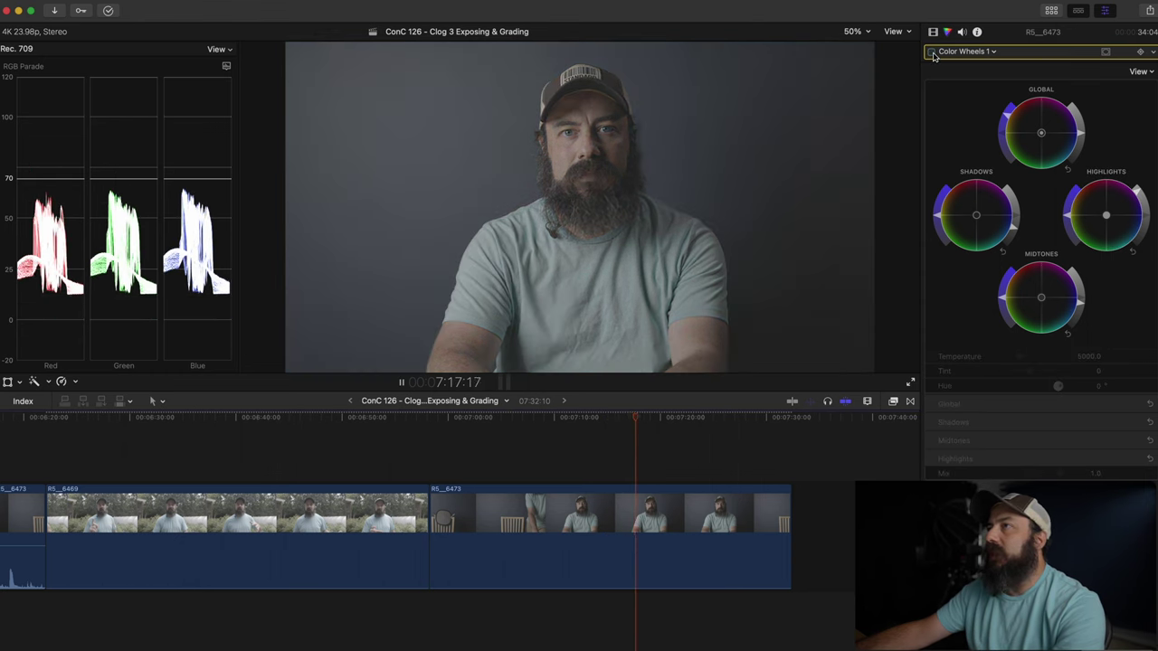
{"action": "left_click", "coordinate": [932, 53]}
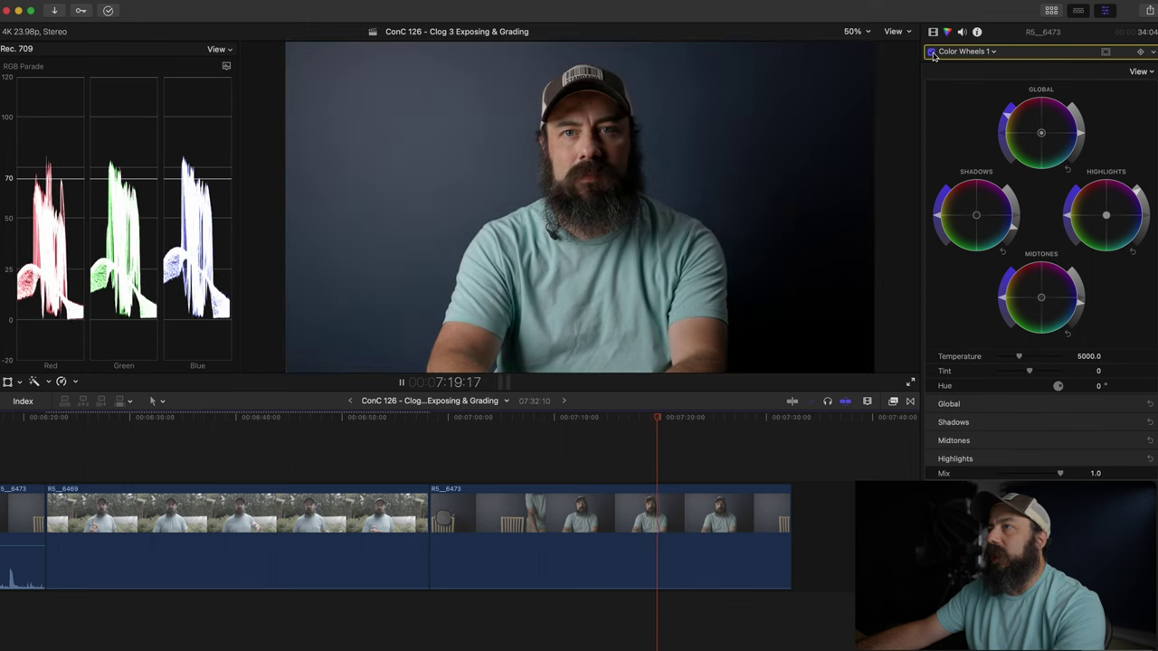
{"action": "key", "text": "space"}
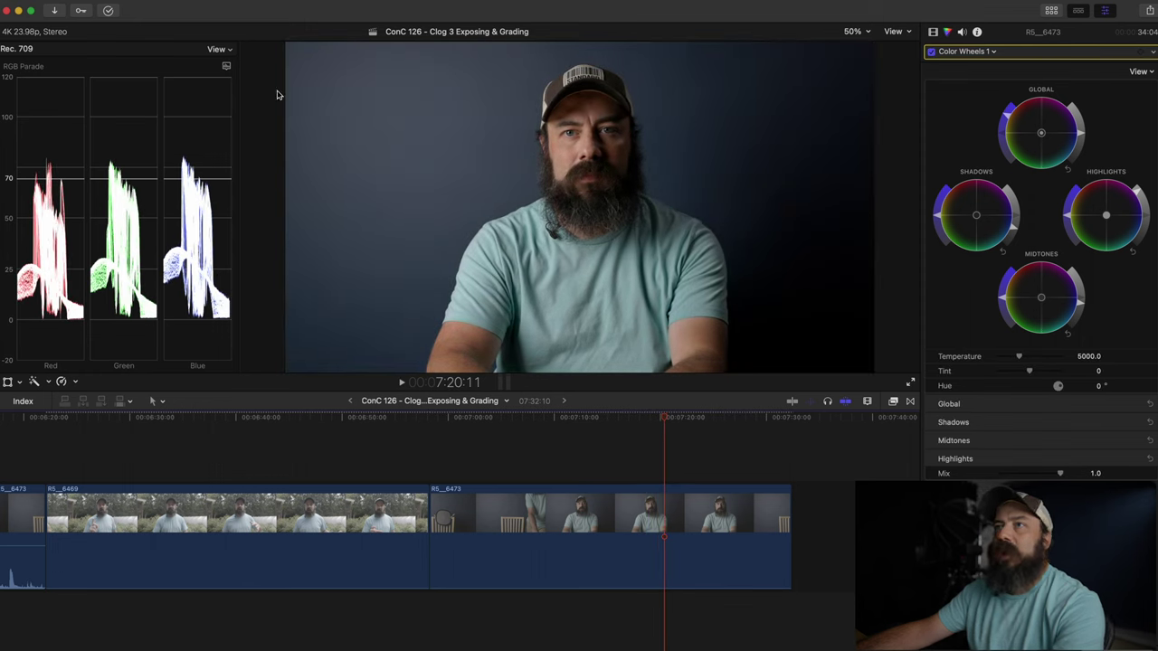
Show the Vectorscope, and fill the frame with the face by scaling the indoor clip to 318% at position X 169.4, Y -1286.4 px
{"action": "left_click", "coordinate": [227, 69]}
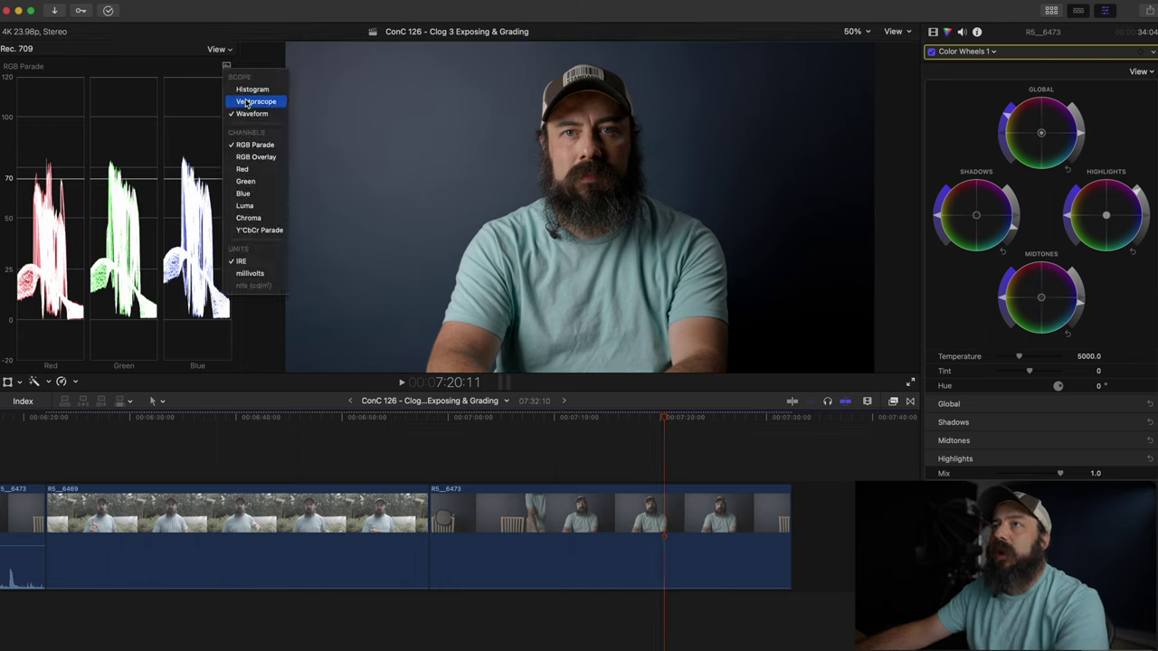
{"action": "left_click", "coordinate": [247, 102]}
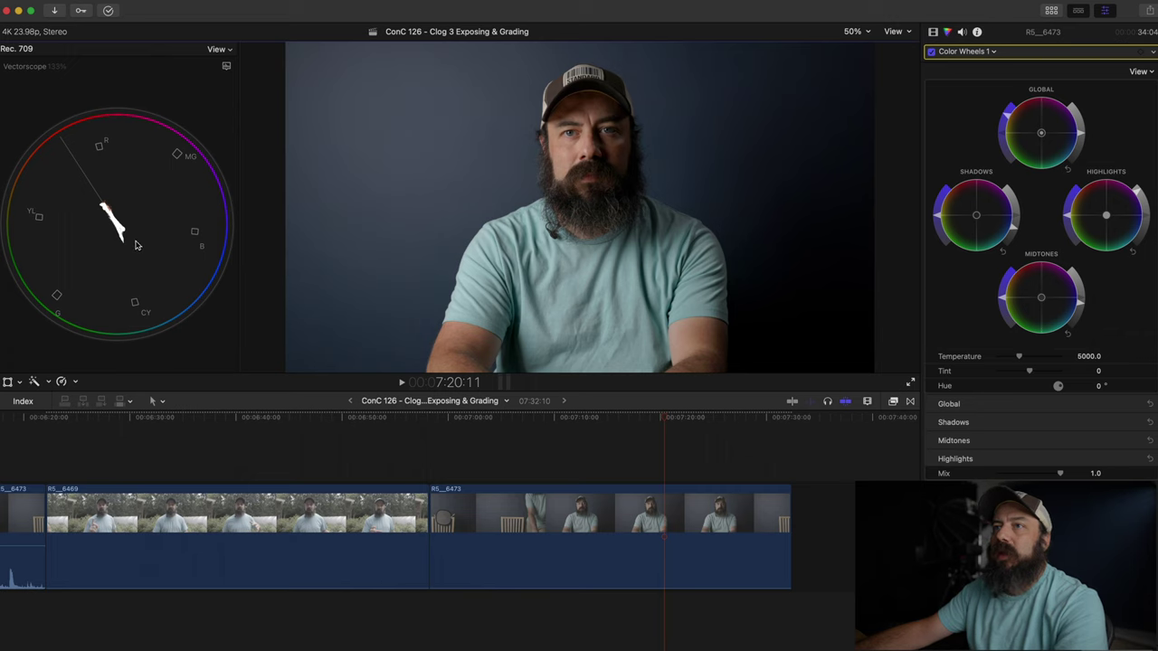
{"action": "left_click", "coordinate": [934, 34]}
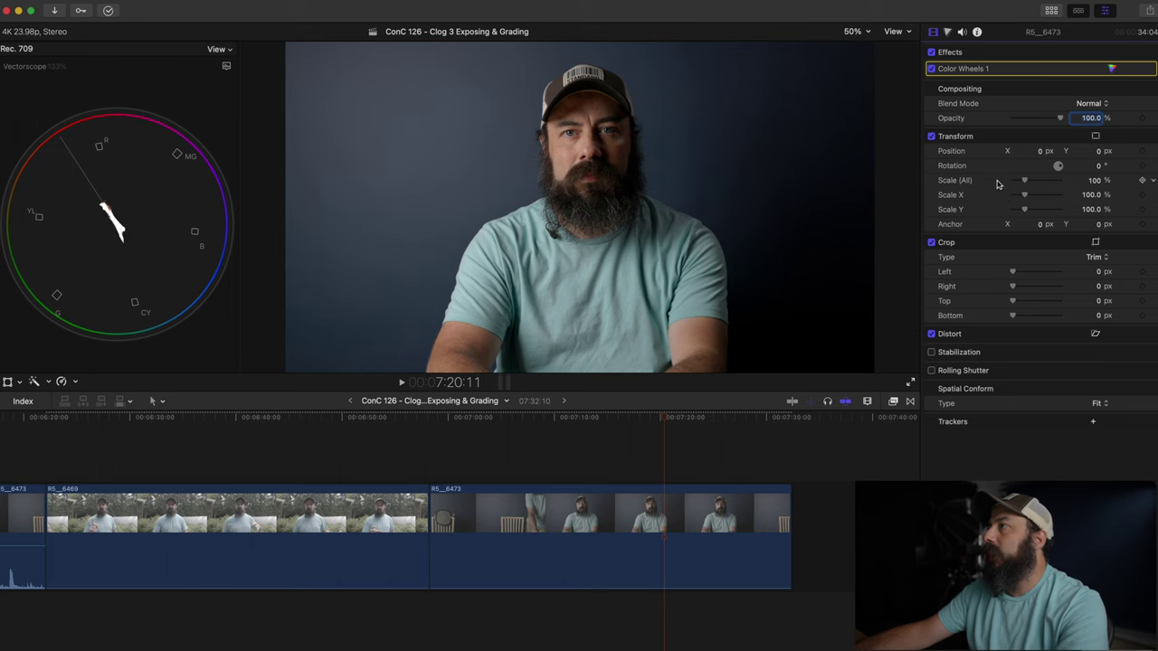
{"action": "left_click_drag", "start_coordinate": [1029, 185], "coordinate": [1053, 183]}
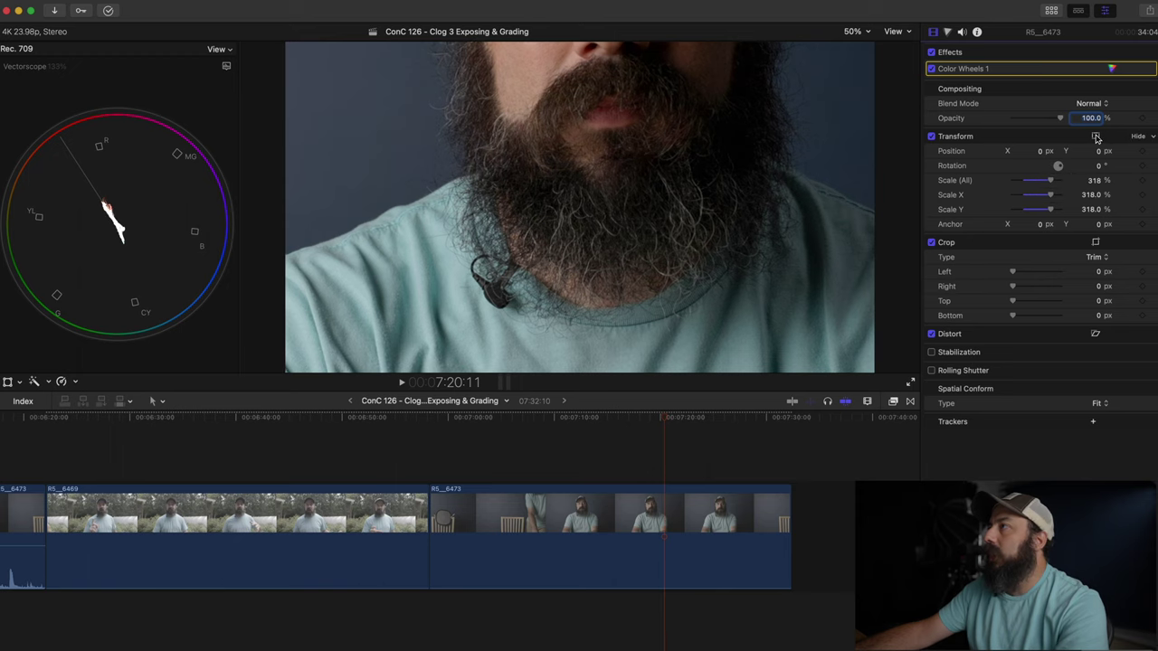
{"action": "left_click", "coordinate": [1095, 137]}
{"action": "left_click_drag", "start_coordinate": [626, 101], "coordinate": [650, 299]}
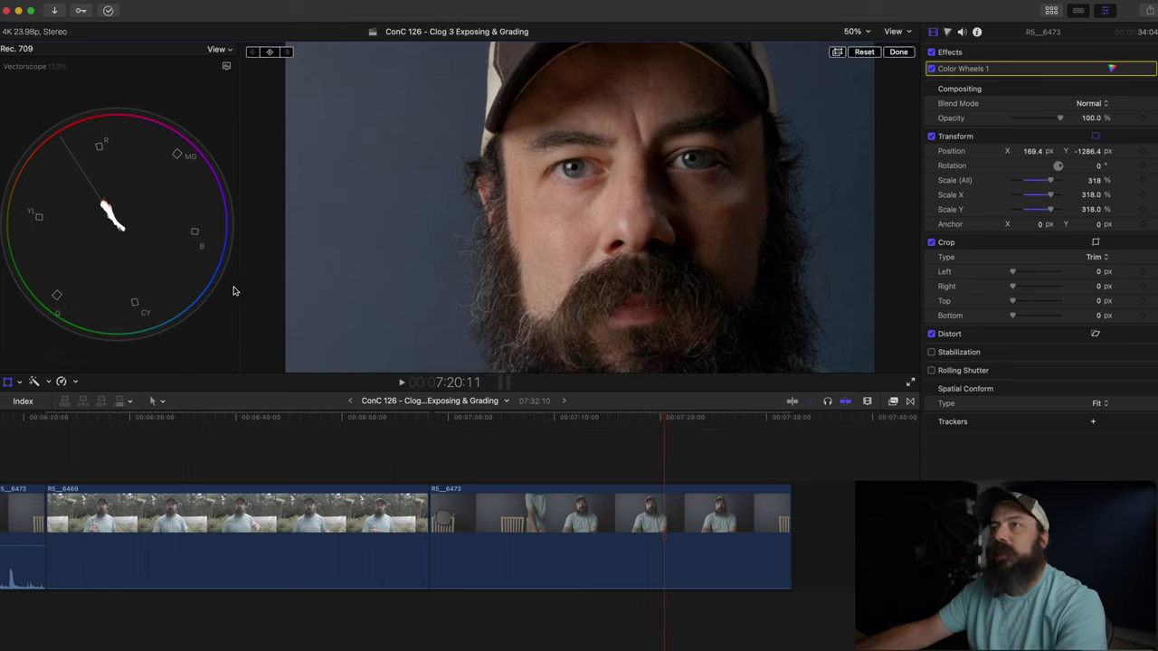